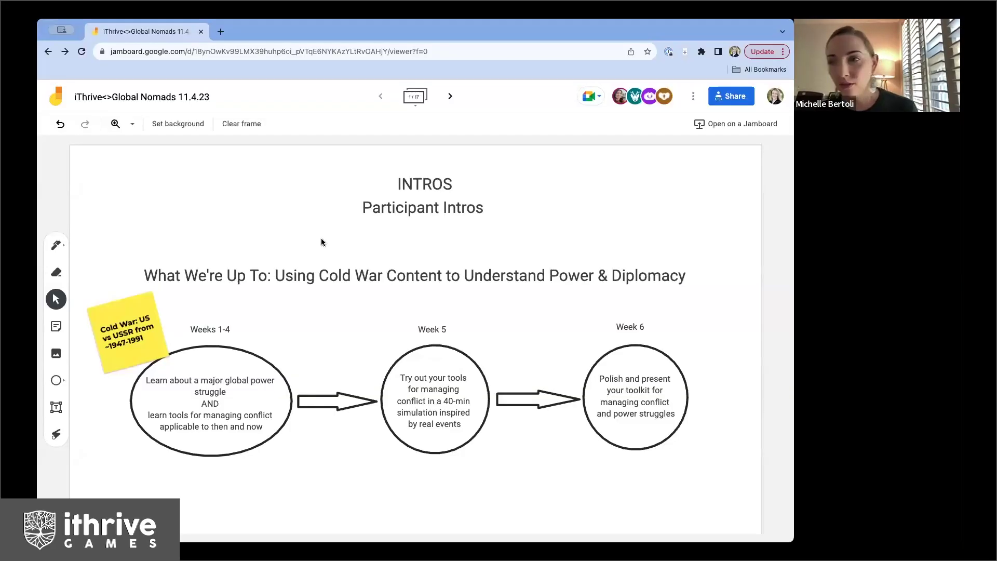
Step: Start a new sticky note and cancel it empty, adding nothing to the INTROS frame
left_click(54, 328)
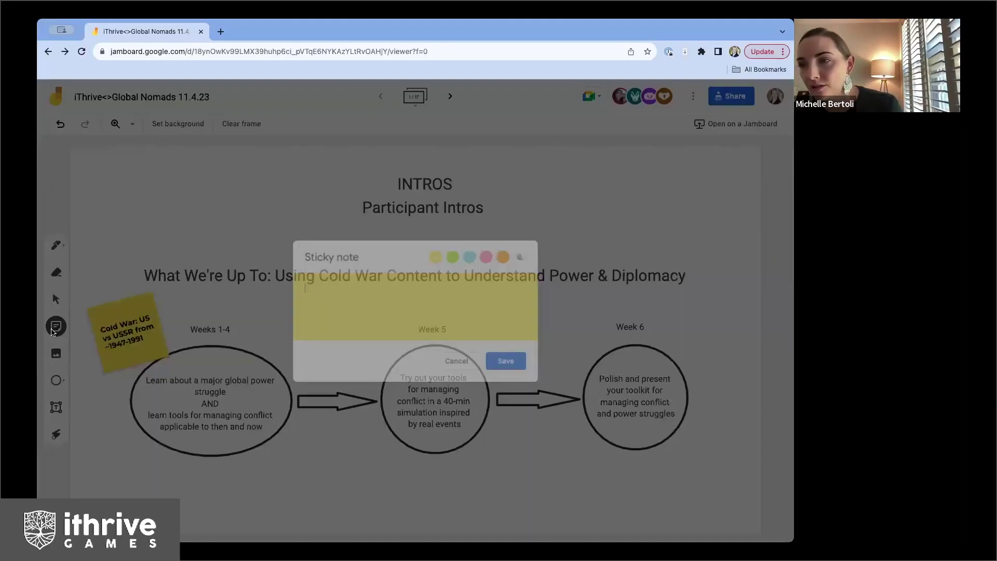
left_click(459, 364)
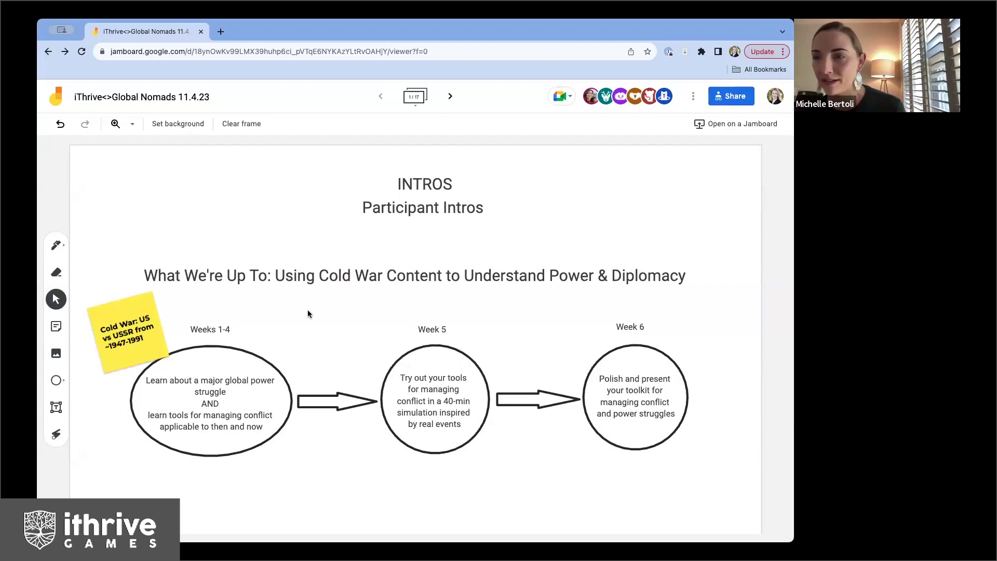
Step: On the POLARIZATION frame, add a hierarchy note reading 'higher class and lower class'
left_click(451, 96)
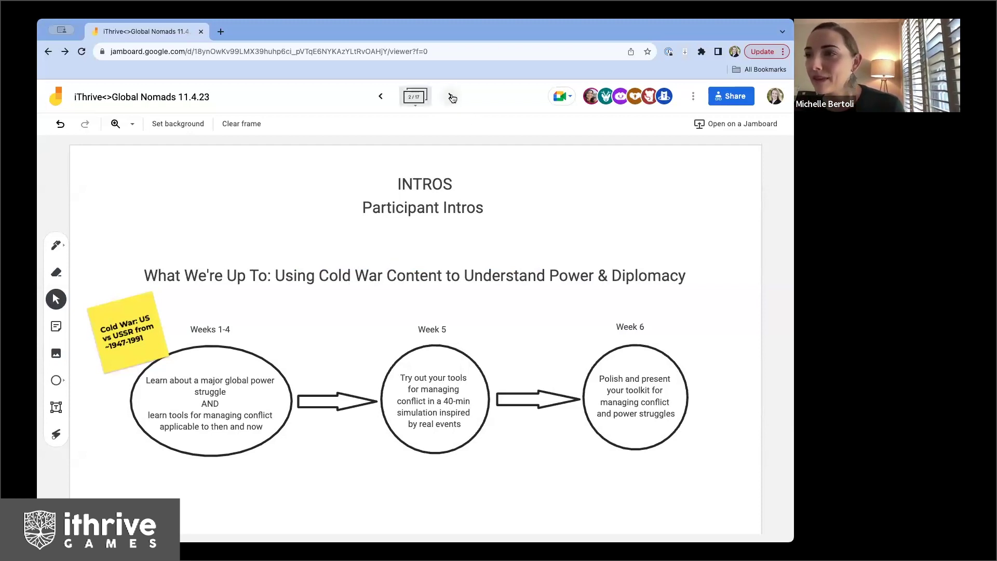
left_click(451, 98)
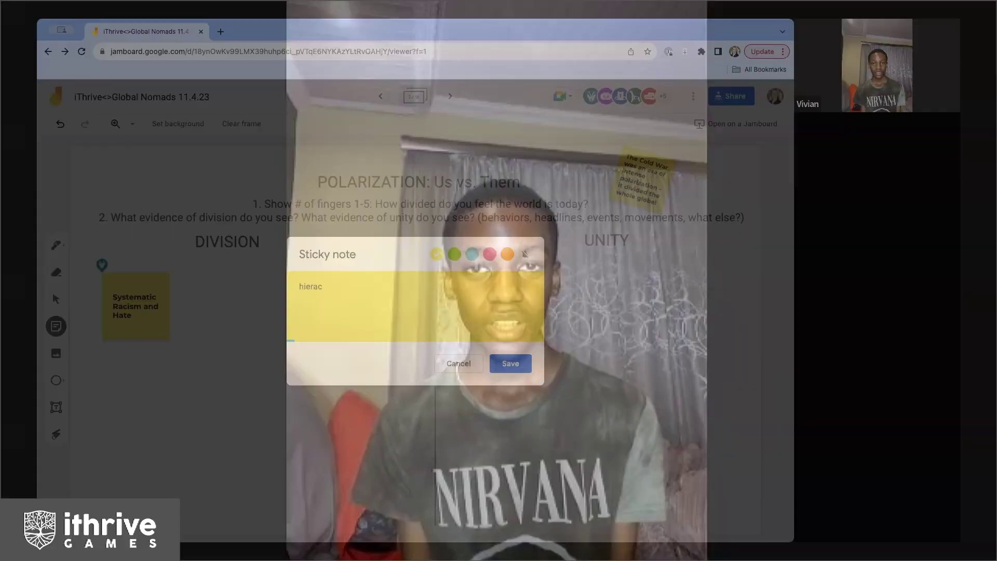
type("hy")
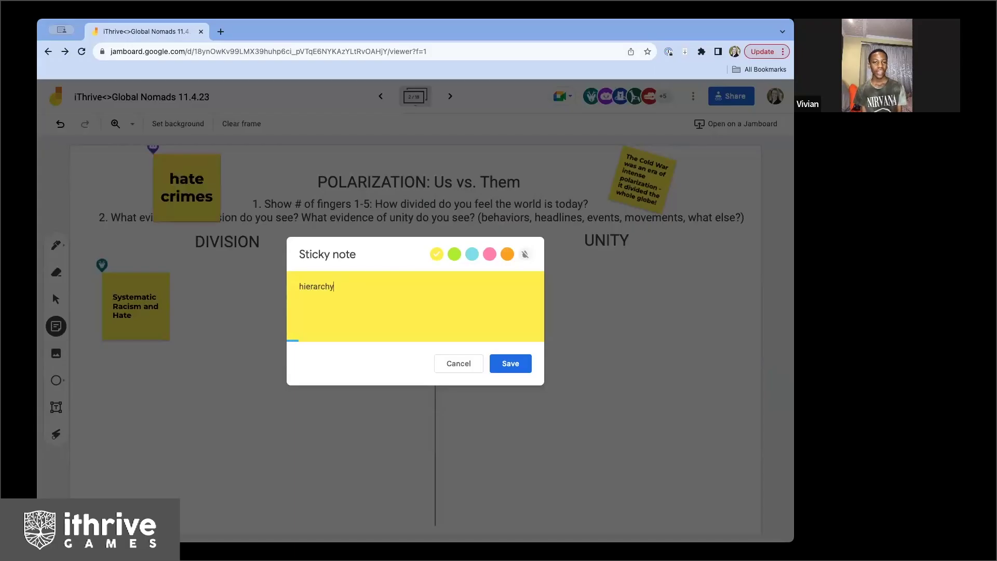
type(" - high")
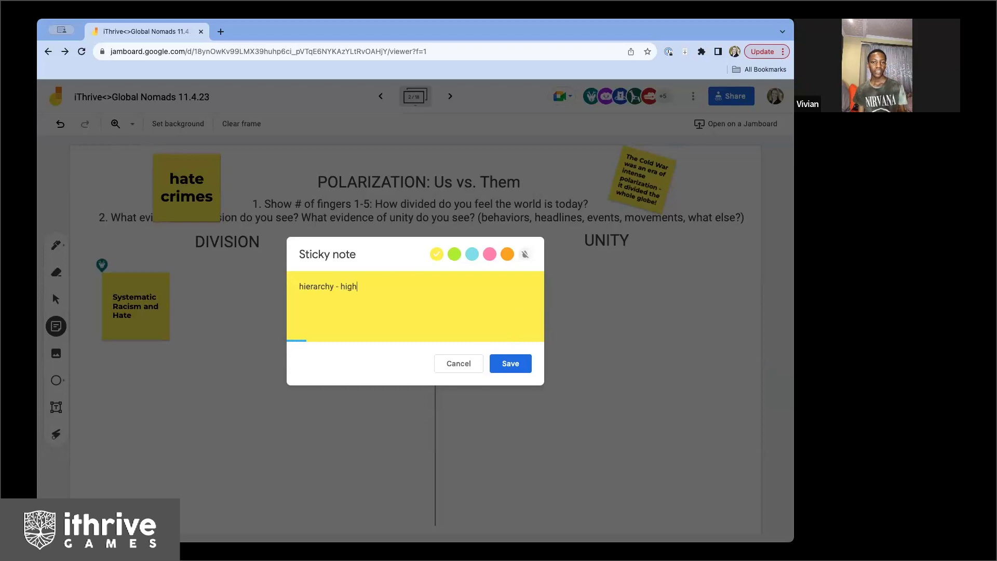
type("er class and lower class, esp due to covid")
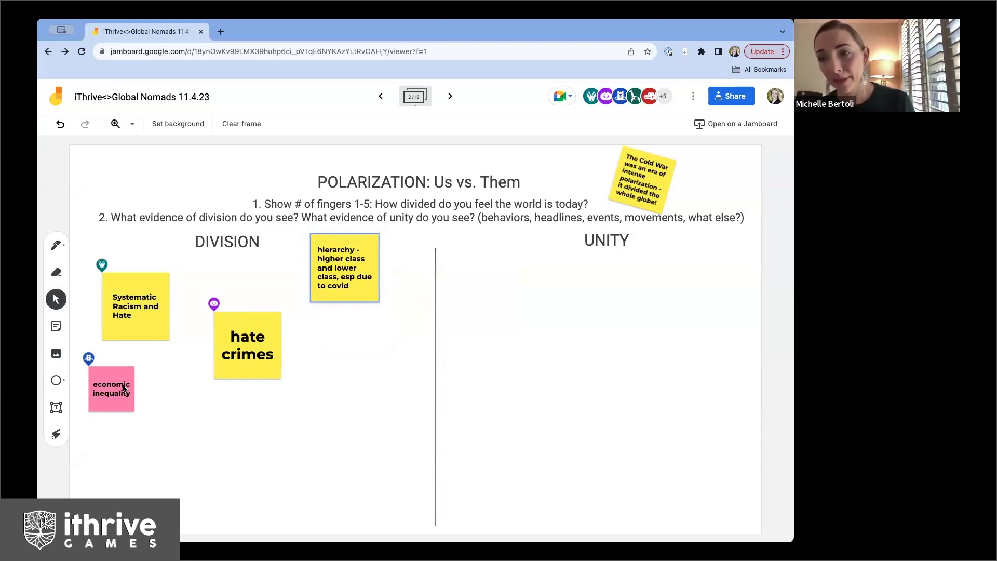
Step: Spread the hierarchy, travel, religion-based bias, racism and ethnocentrism notes through the DIVISION column
left_click_drag(352, 285, 322, 285)
left_click(357, 312)
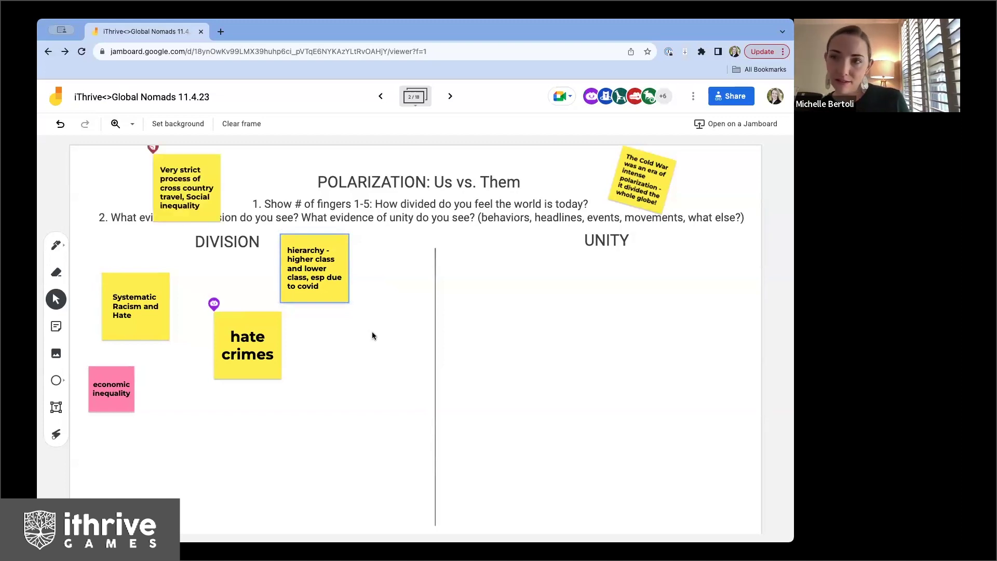
left_click_drag(169, 219, 173, 428)
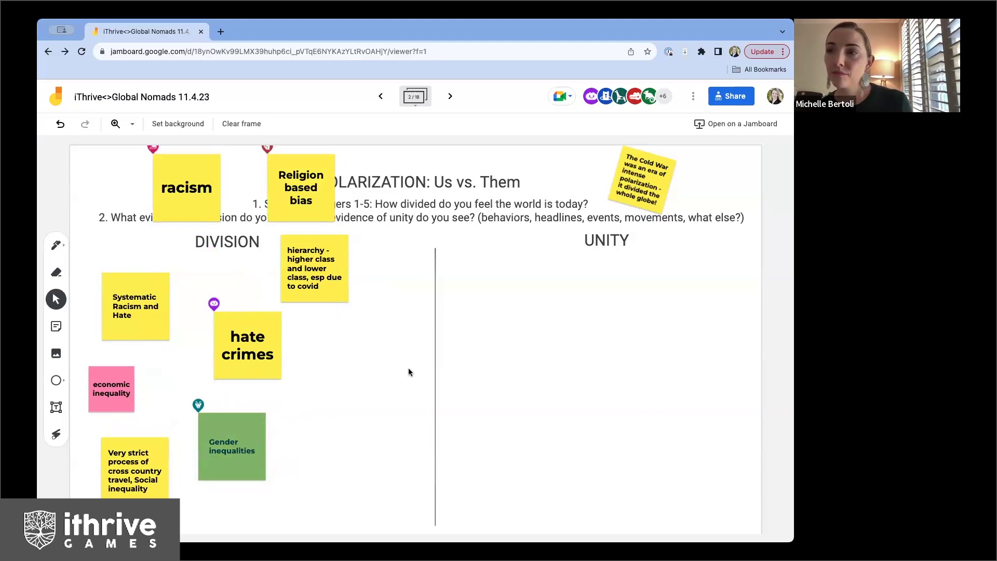
left_click_drag(316, 175, 403, 272)
left_click_drag(198, 196, 341, 382)
left_click(363, 441)
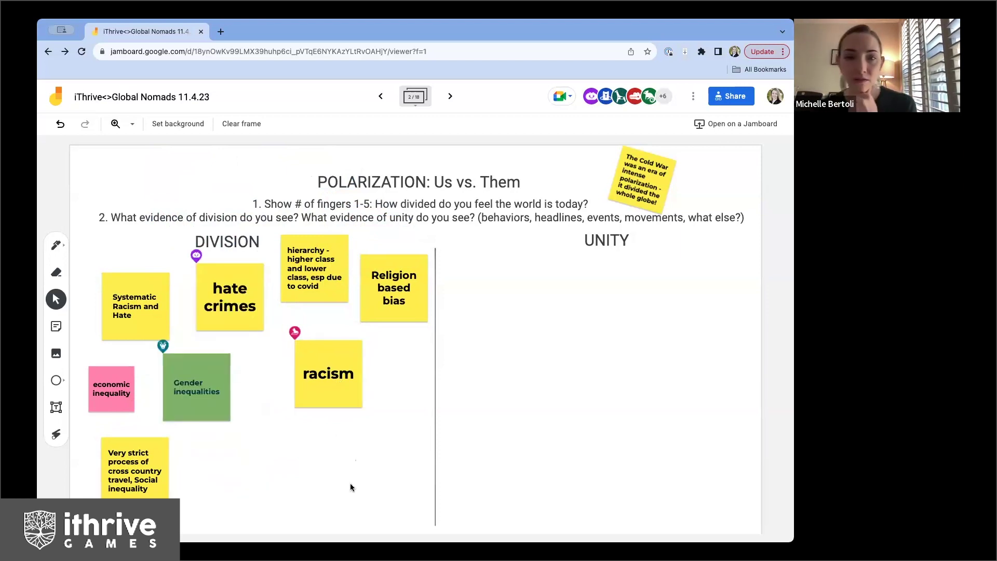
left_click_drag(199, 191, 207, 477)
left_click(283, 486)
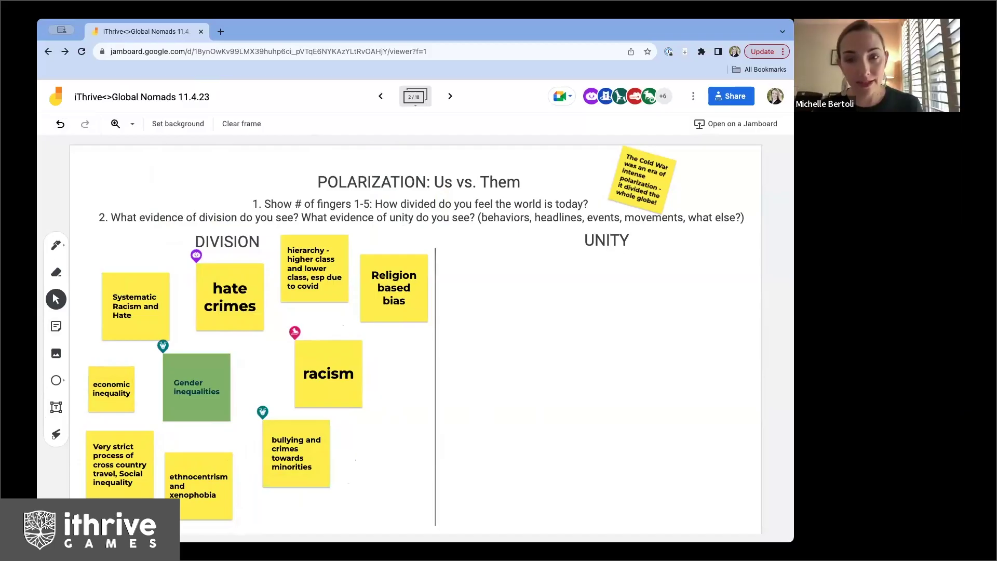
Step: Add a yellow sticky note reading 'religion' to the POLARIZATION frame
left_click(63, 330)
type("Homophobia and Transphobia")
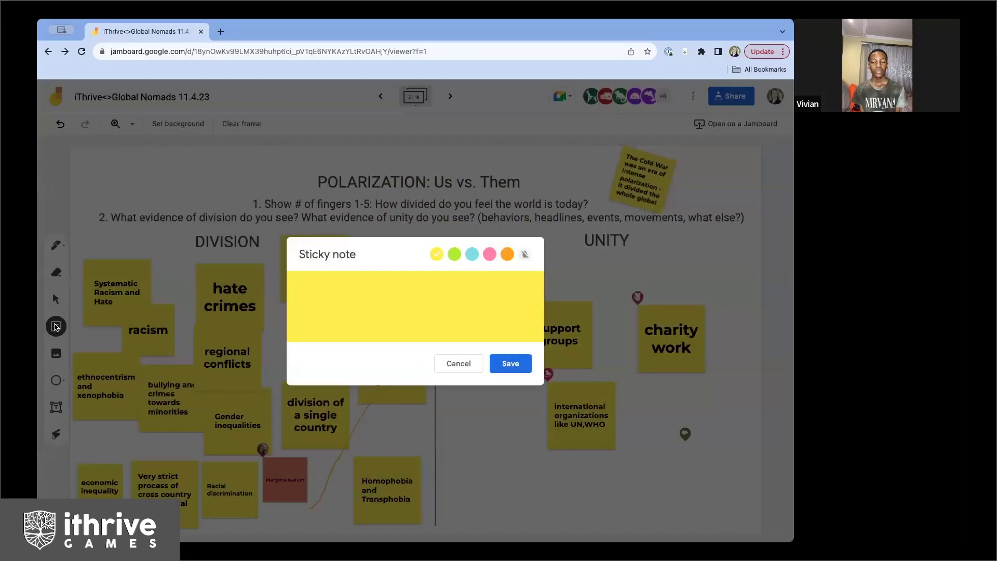
type("rel")
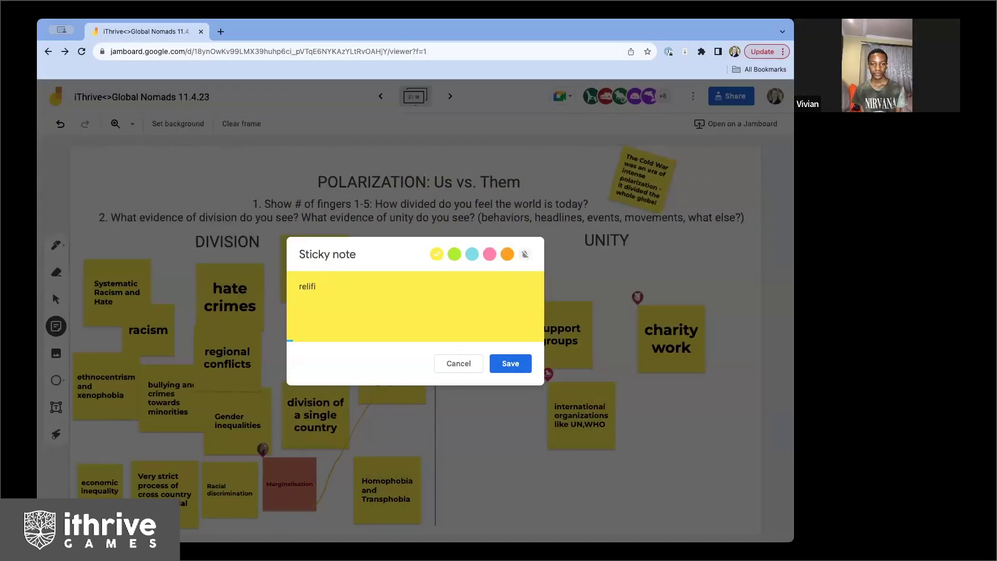
type("ifi")
key("BackSpace")
key("BackSpace")
type("gion")
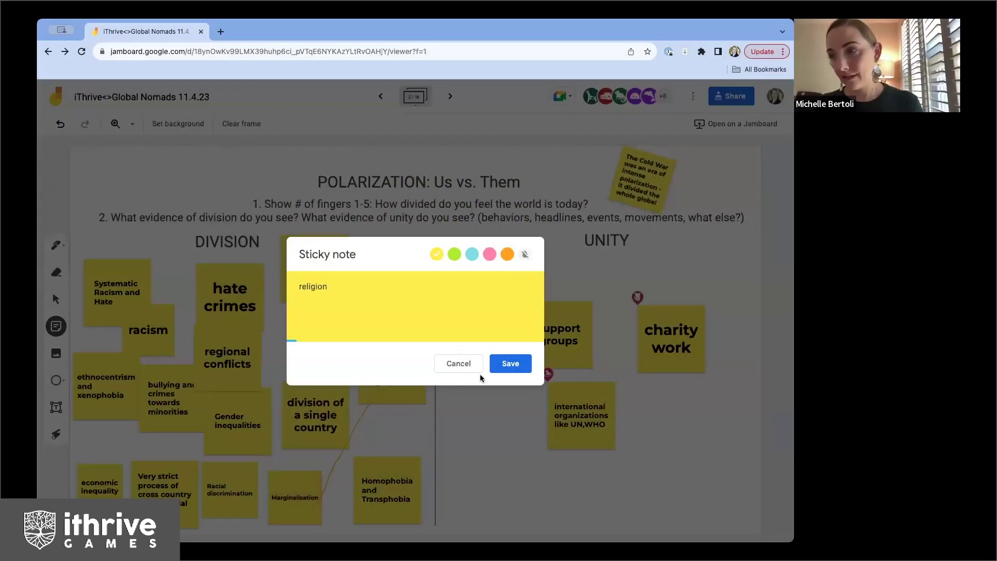
left_click(510, 363)
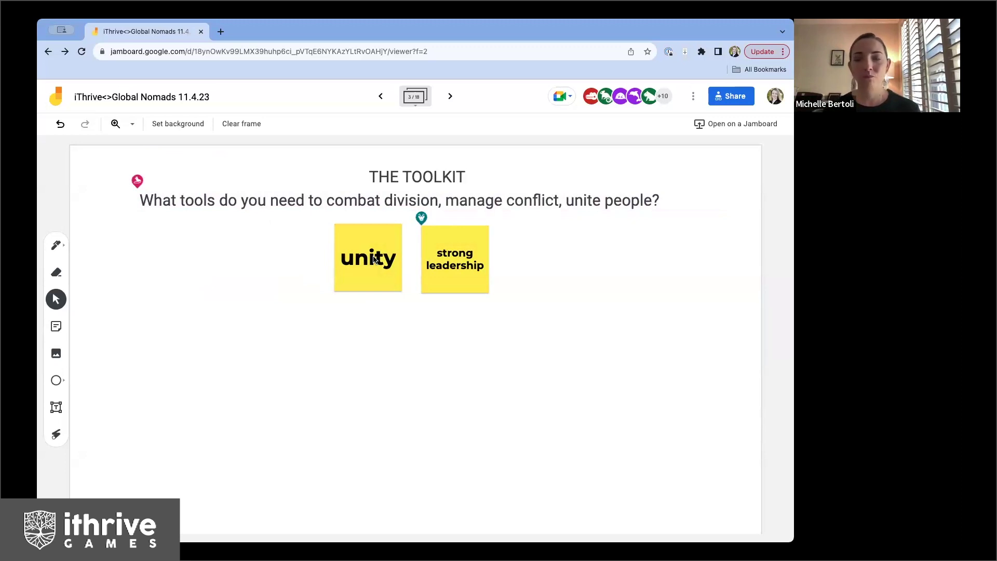
Step: Add an 'education' sticky note to The Toolkit frame and move it down and left
left_click(56, 327)
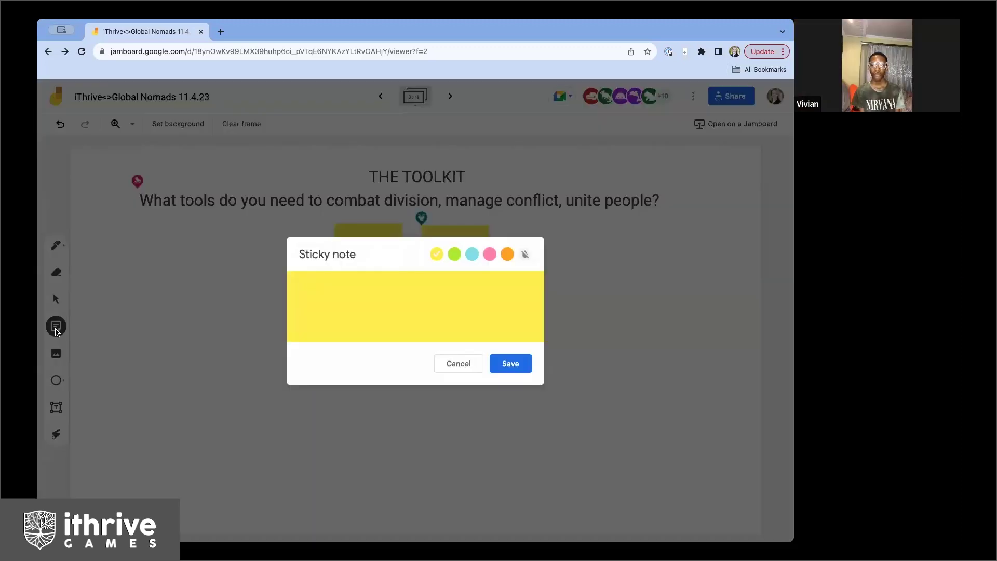
type("education")
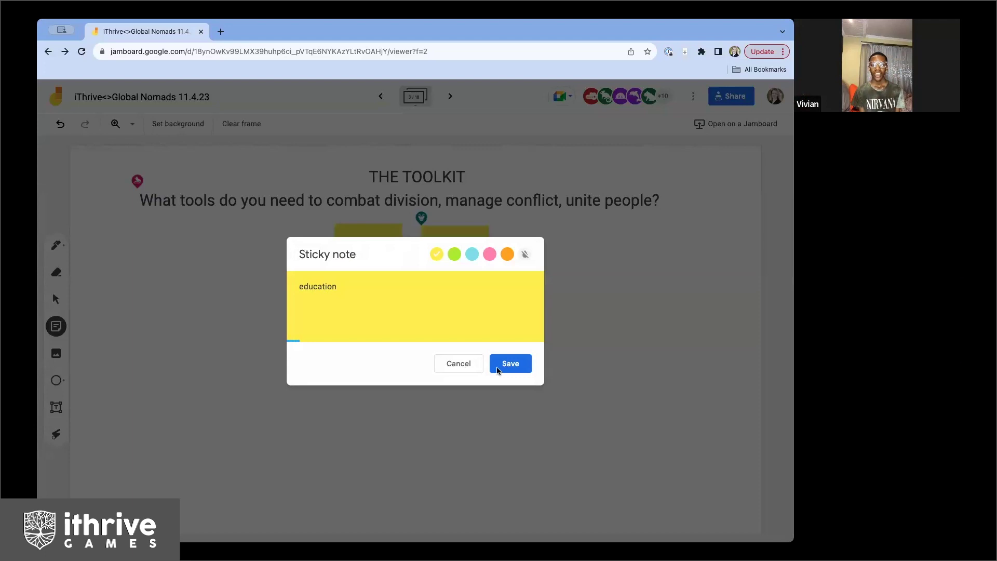
left_click(497, 369)
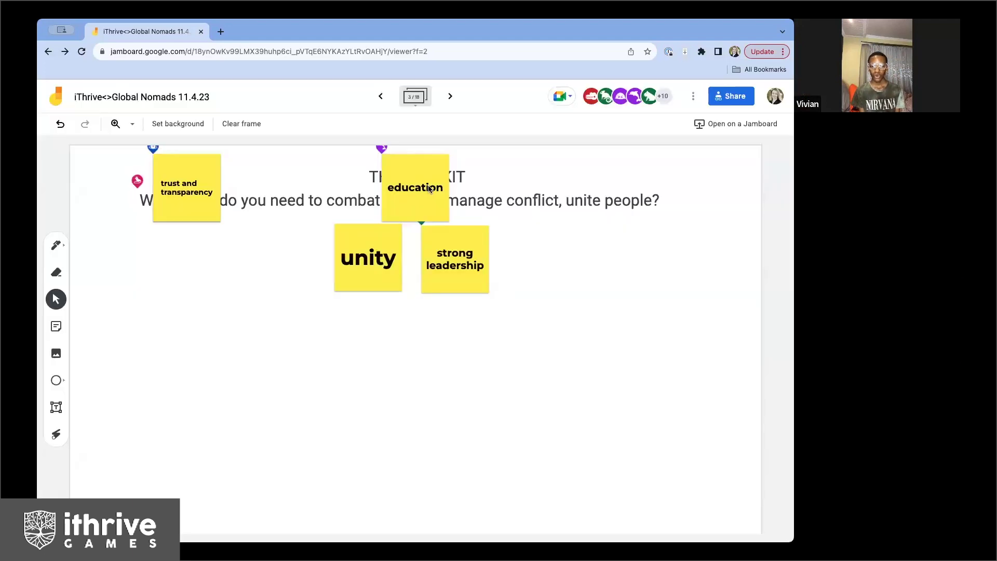
left_click_drag(430, 189, 218, 306)
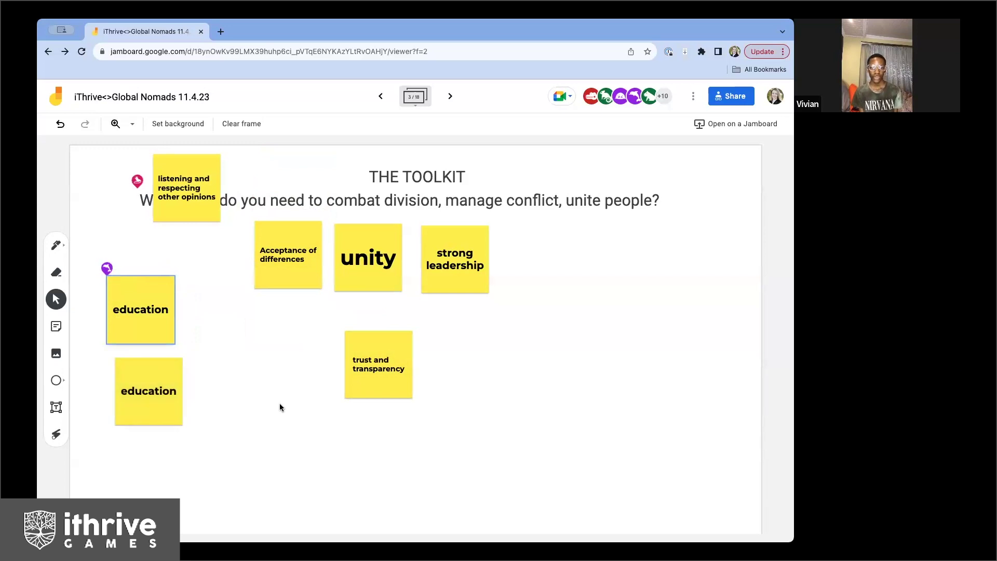
left_click(155, 286)
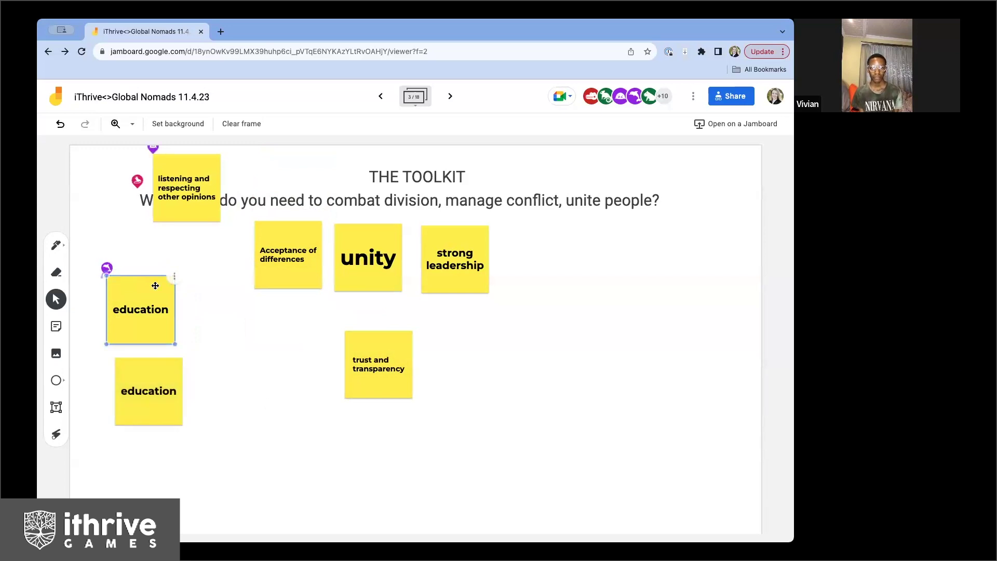
left_click(198, 203)
left_click(207, 266)
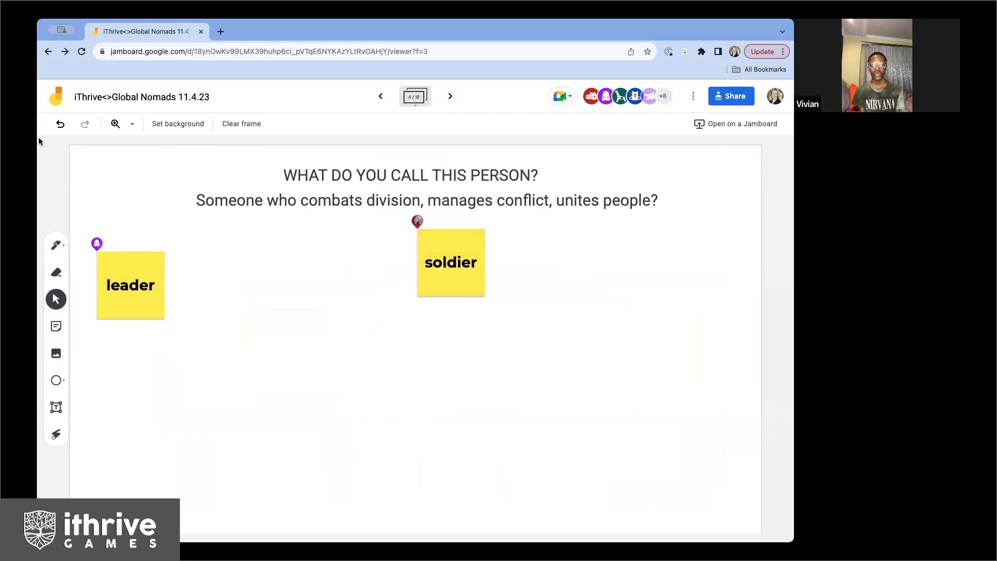
Step: Add a 'philanthropist' sticky note and move the diplomat note below the title
left_click(56, 327)
type("philanthropist")
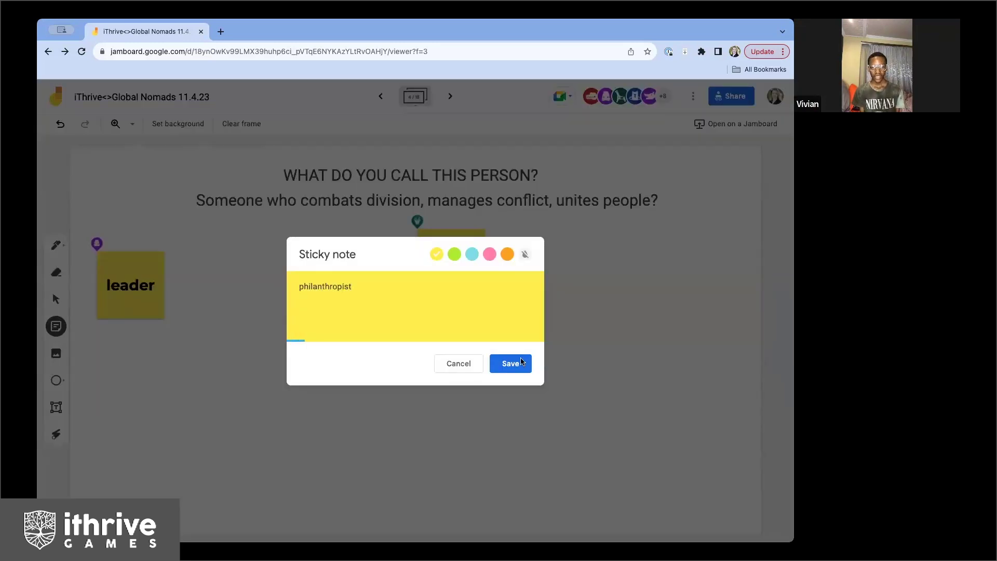
key("ctrl+Return")
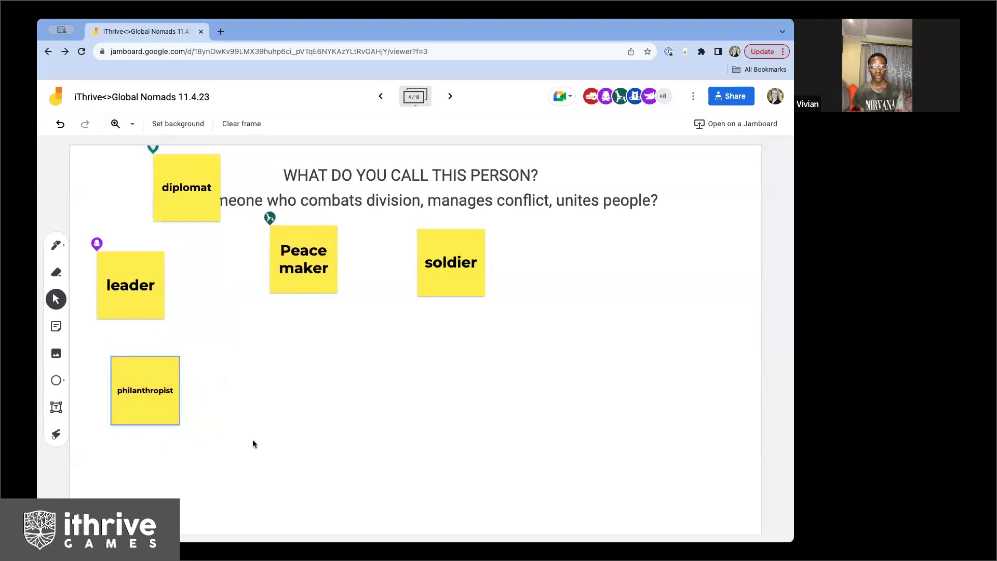
left_click_drag(187, 192, 230, 344)
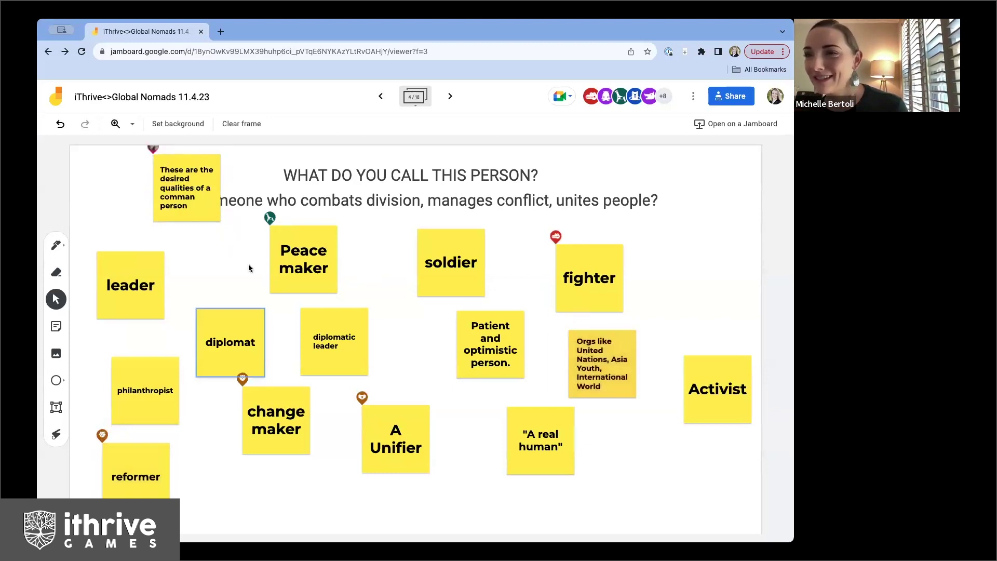
Step: Advance to frame 7, 'Power in Your Life'
left_click(450, 98)
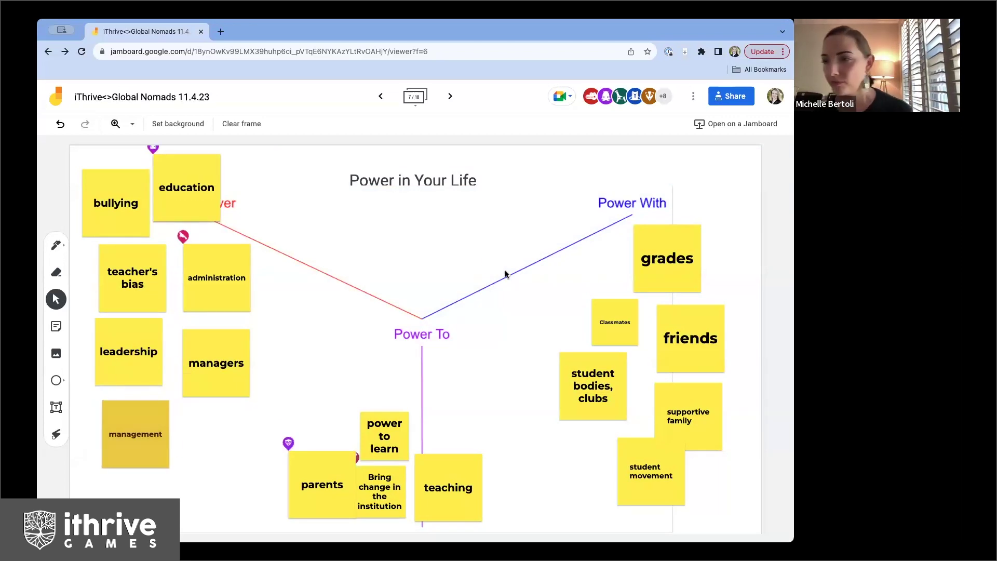
Step: Nudge the 'Bring change in the institution' note slightly right and deselect it
left_click_drag(374, 492, 383, 493)
left_click(530, 497)
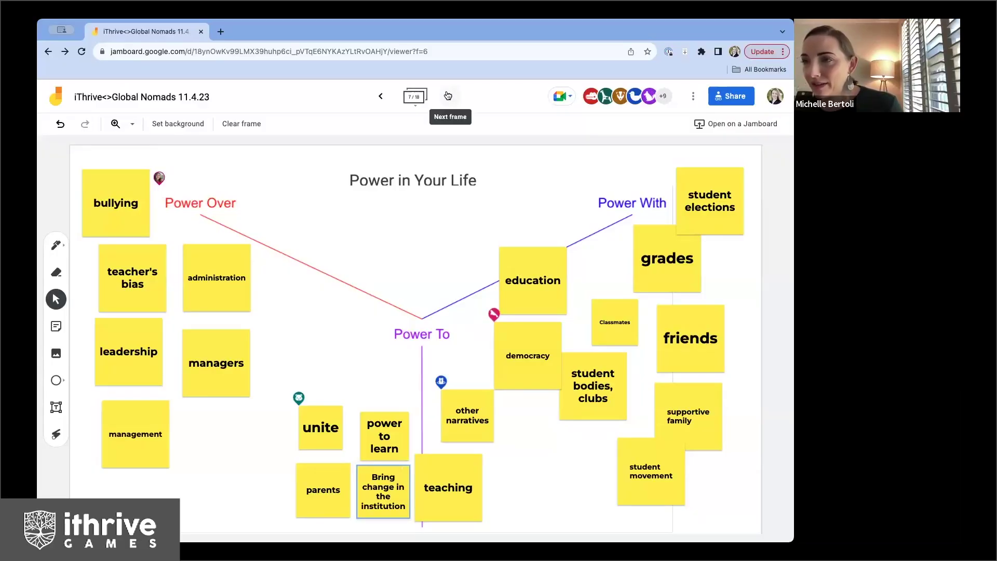
Step: On 'Power in Current Events', enlarge the Power Over/With/To line diagram across the frame
left_click(448, 96)
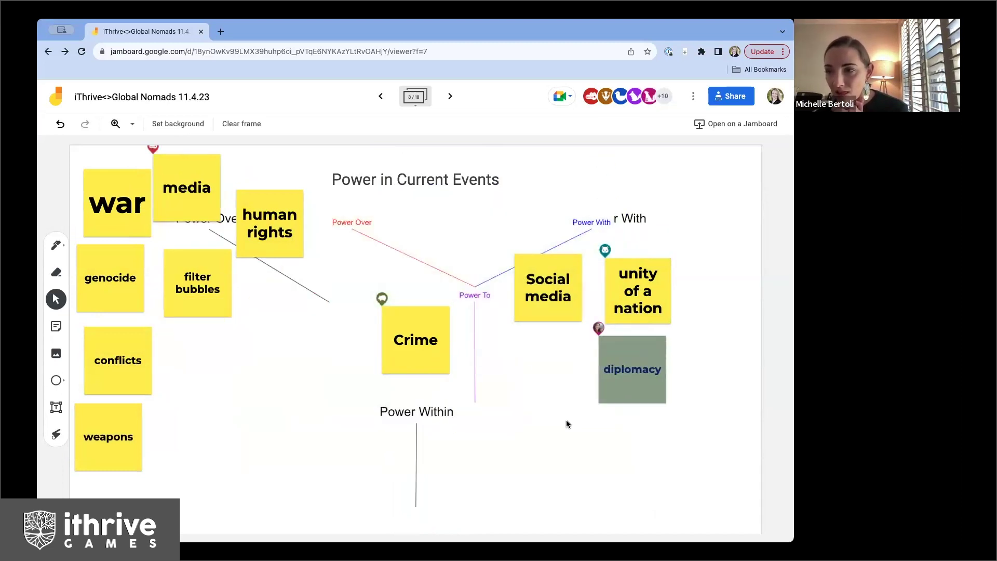
left_click_drag(330, 418, 214, 442)
left_click(707, 452)
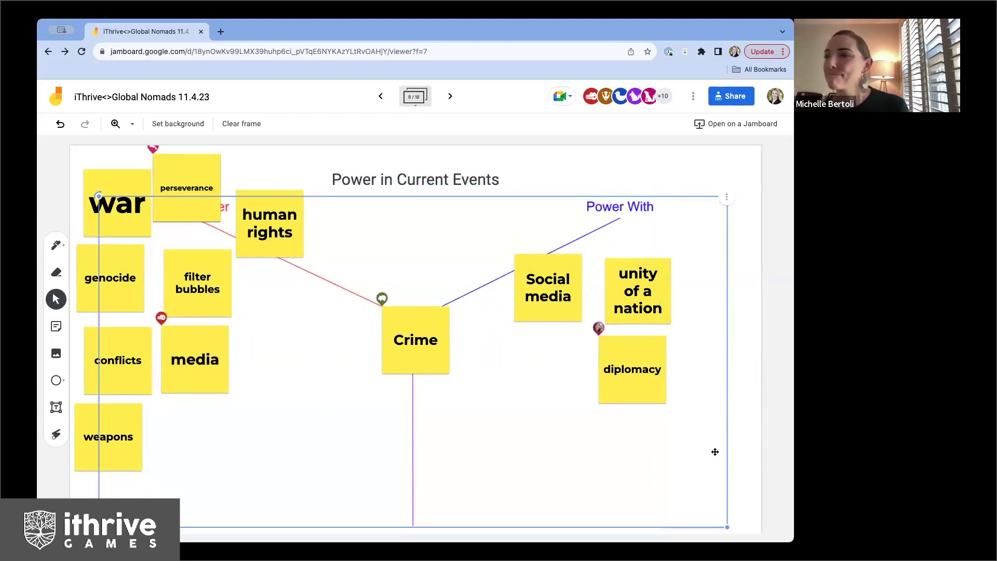